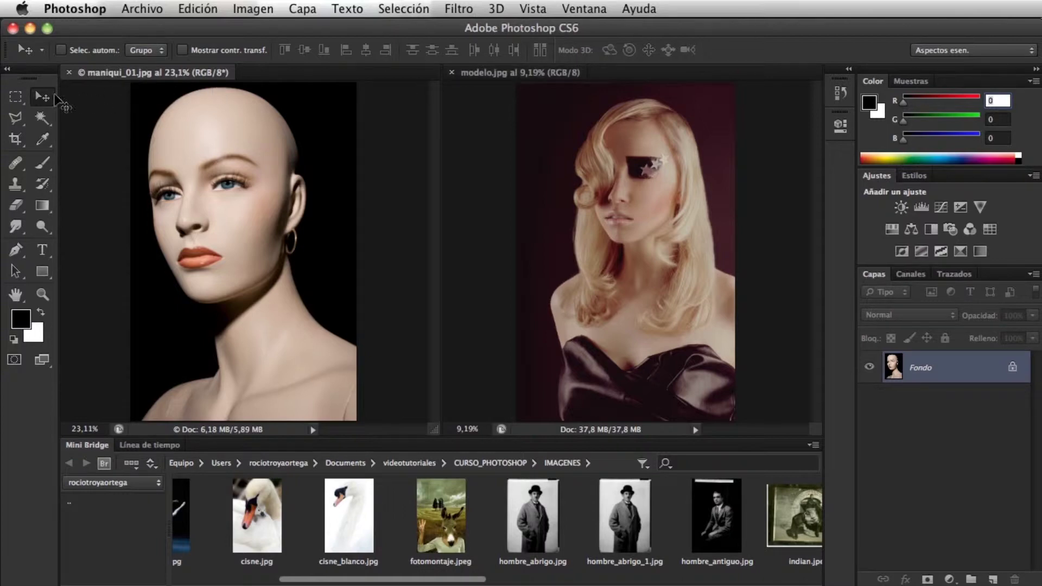
# Draw a Rectangular Marquee selection tightly around the mannequin's head and neck
pyautogui.click(16, 97)
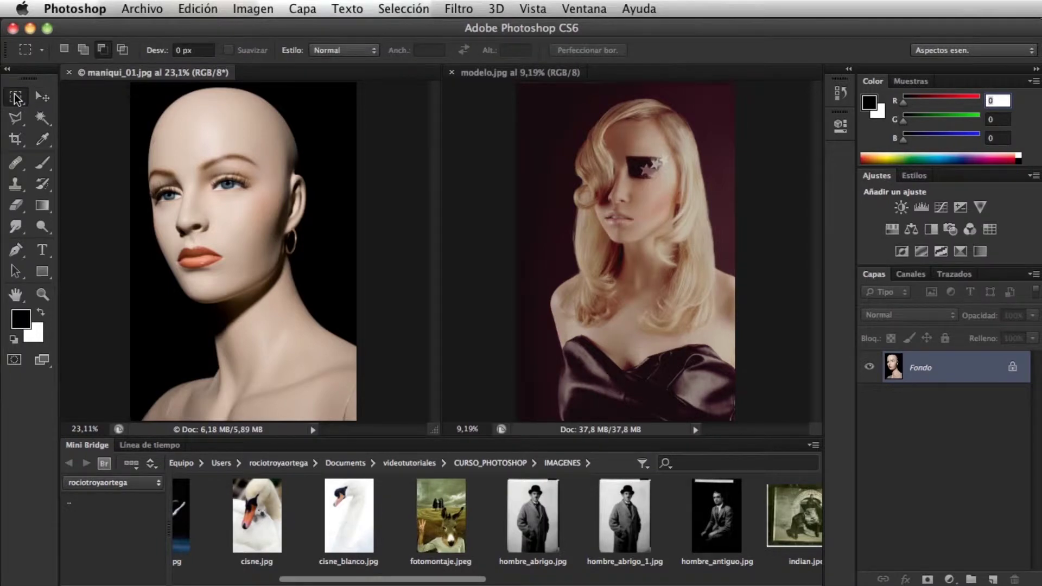
pyautogui.click(16, 97)
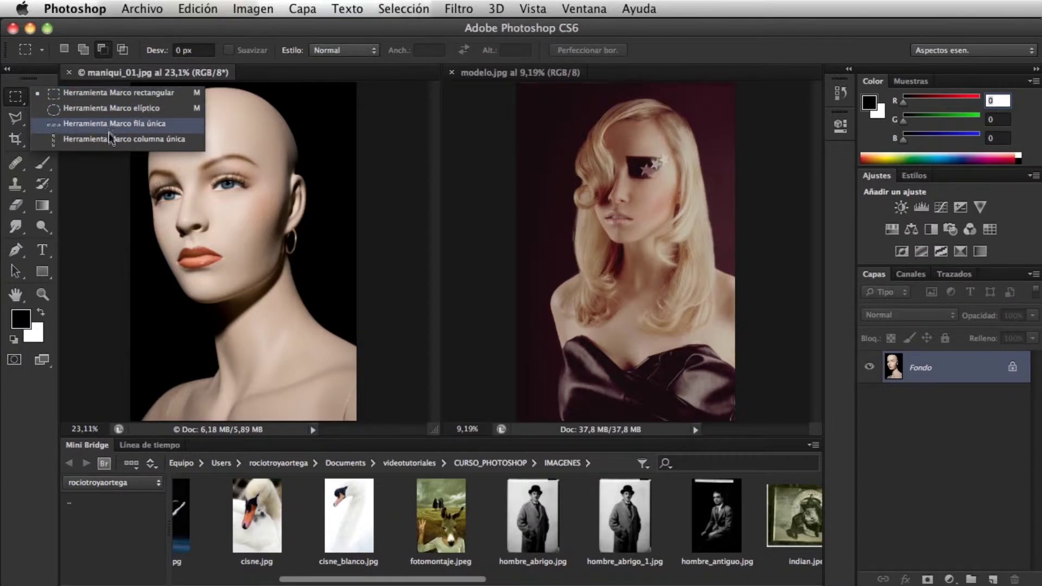
pyautogui.click(112, 93)
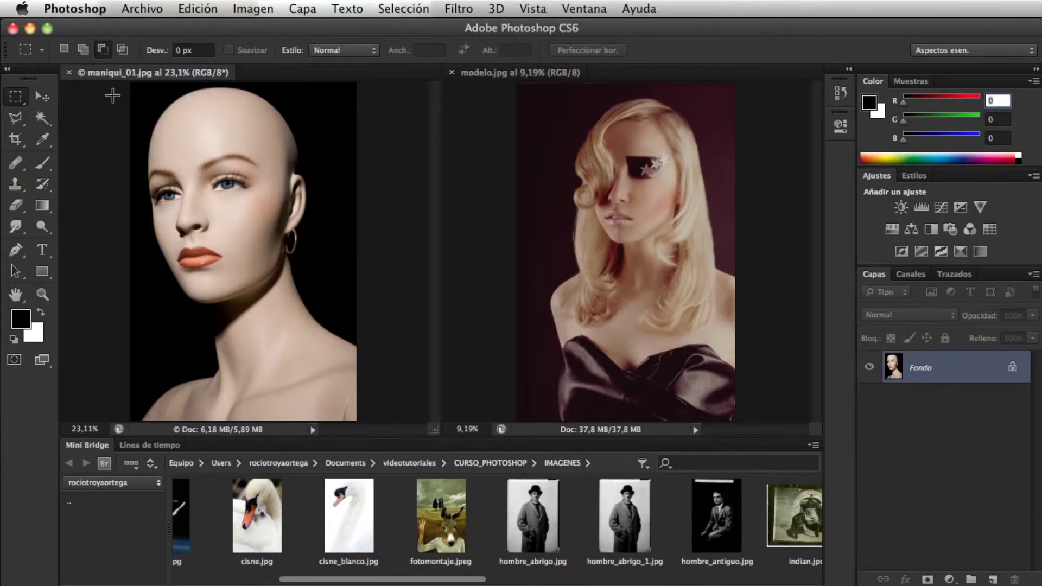
pyautogui.moveTo(152, 102); pyautogui.dragTo(298, 316)
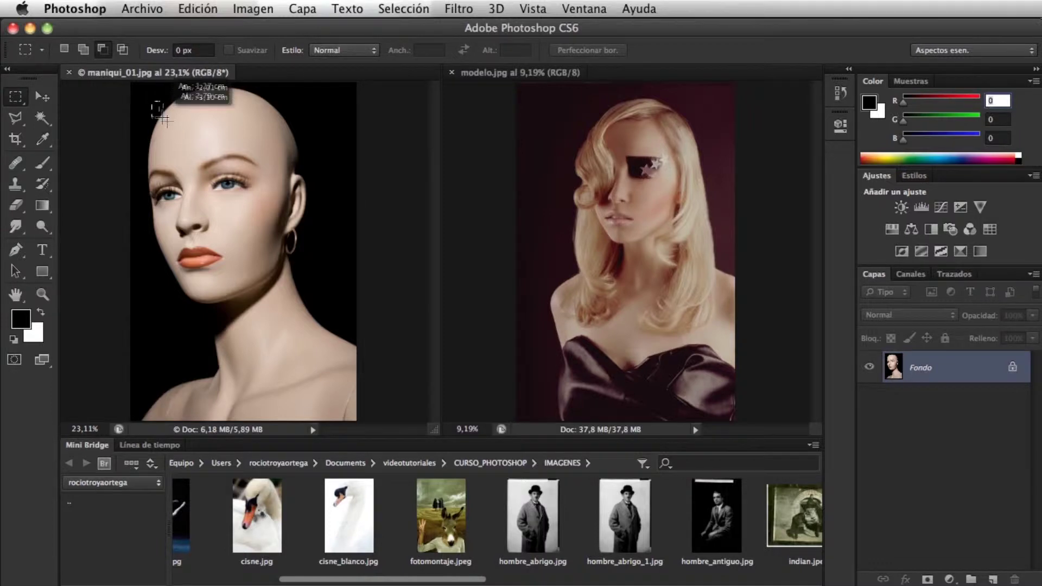
pyautogui.moveTo(298, 316); pyautogui.dragTo(312, 324)
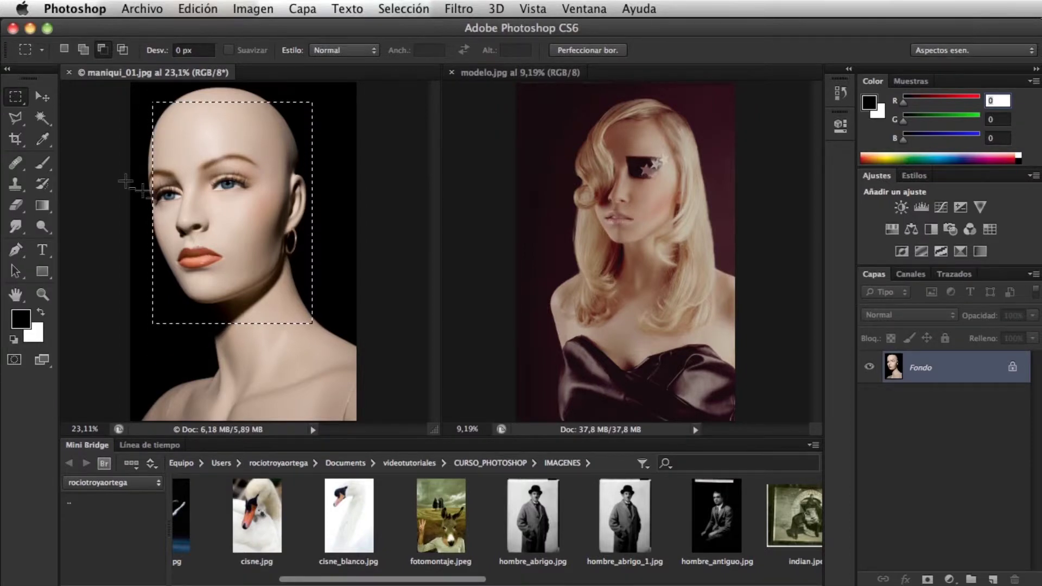
pyautogui.moveTo(149, 105); pyautogui.dragTo(325, 353)
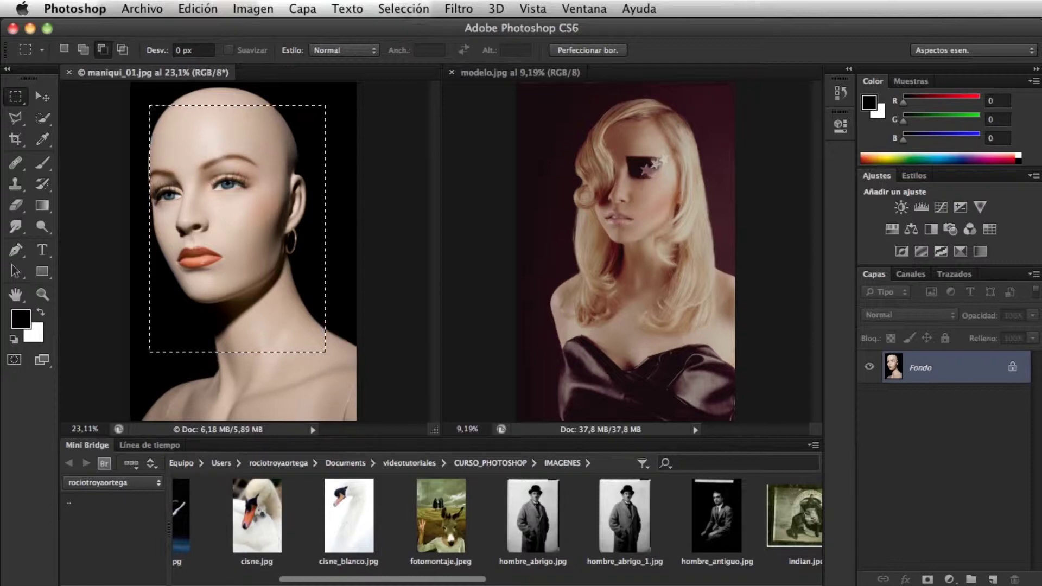
pyautogui.moveTo(313, 324); pyautogui.dragTo(152, 102)
pyautogui.click(15, 123)
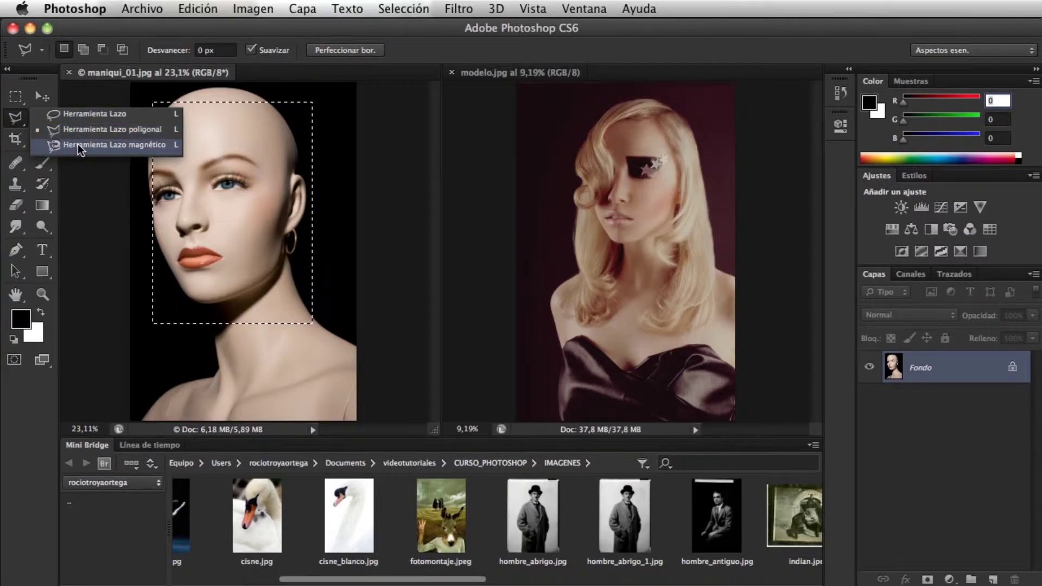
# Drop the rectangle and outline the mannequin's right eye freehand with the Lasso
pyautogui.click(81, 115)
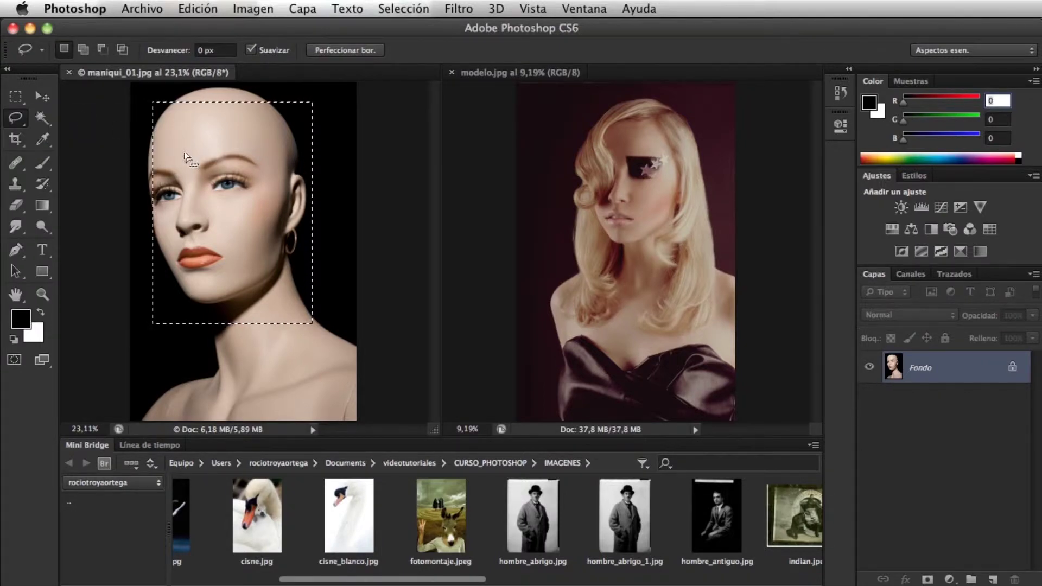
pyautogui.click(212, 195)
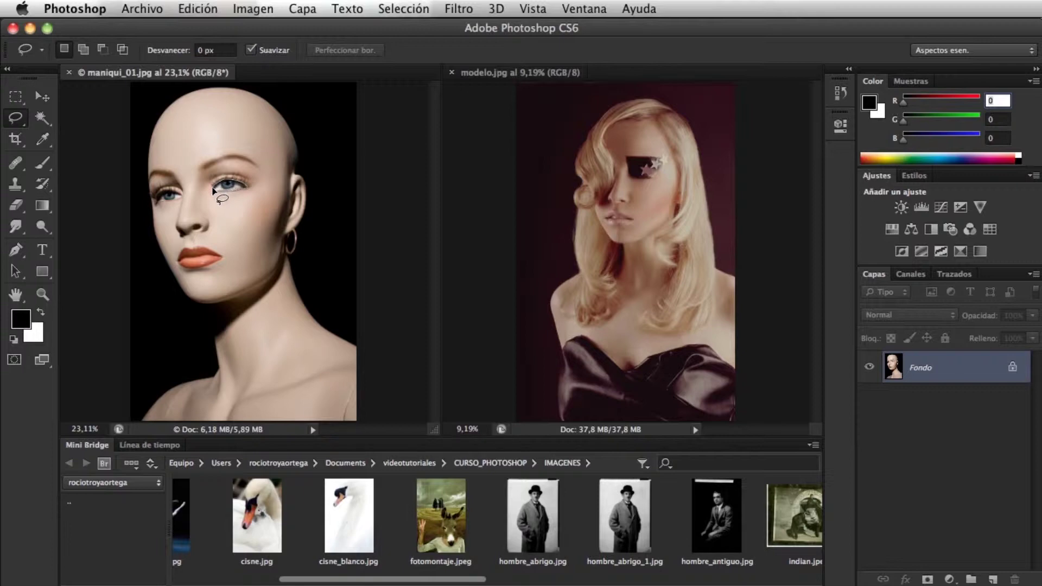
pyautogui.moveTo(213, 191); pyautogui.dragTo(214, 194)
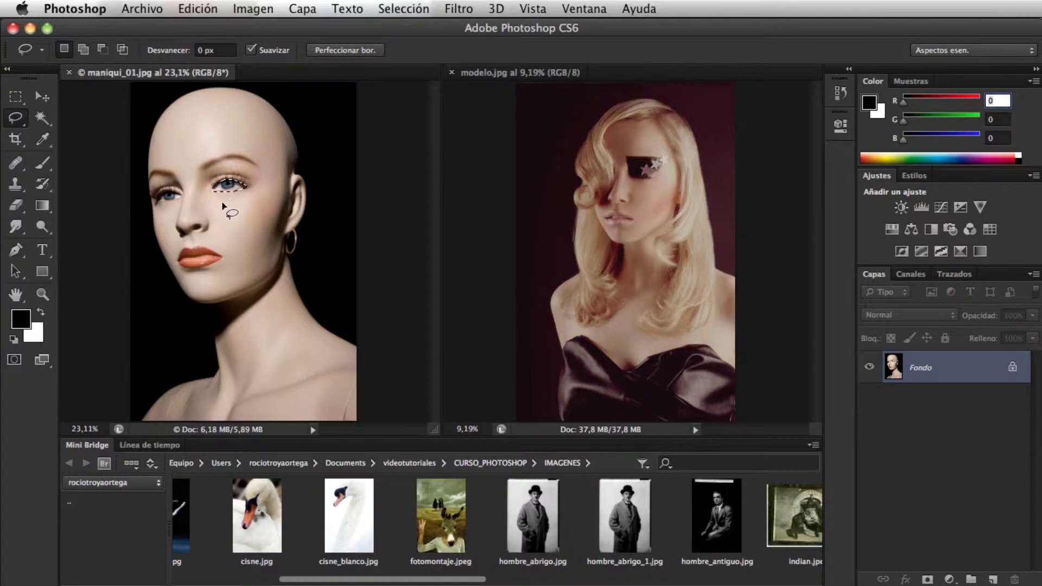
pyautogui.moveTo(15, 116); pyautogui.dragTo(72, 135)
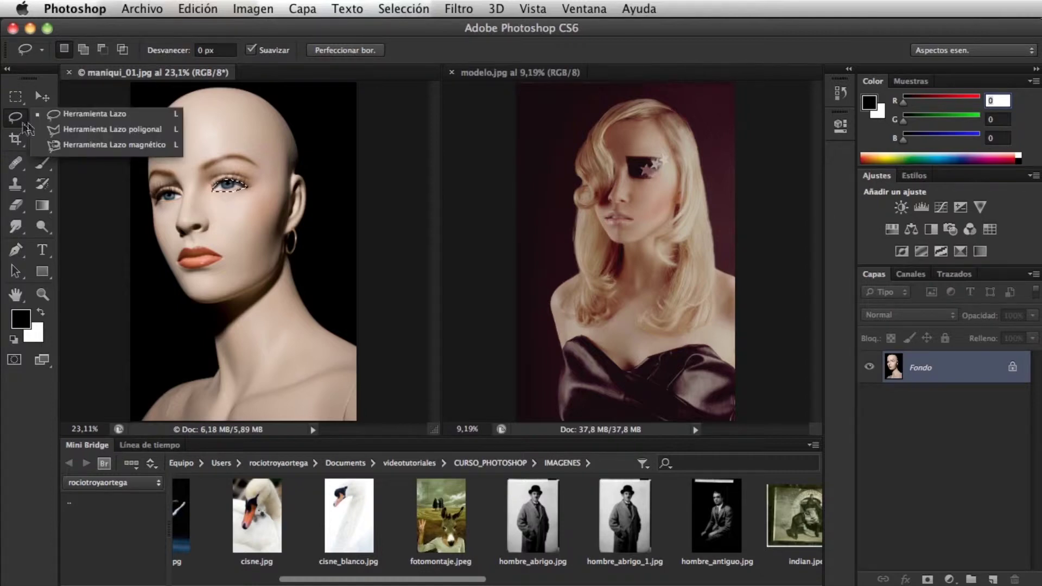
# Outline the mannequin's left eye with straight segments using the Polygonal Lasso
pyautogui.click(72, 136)
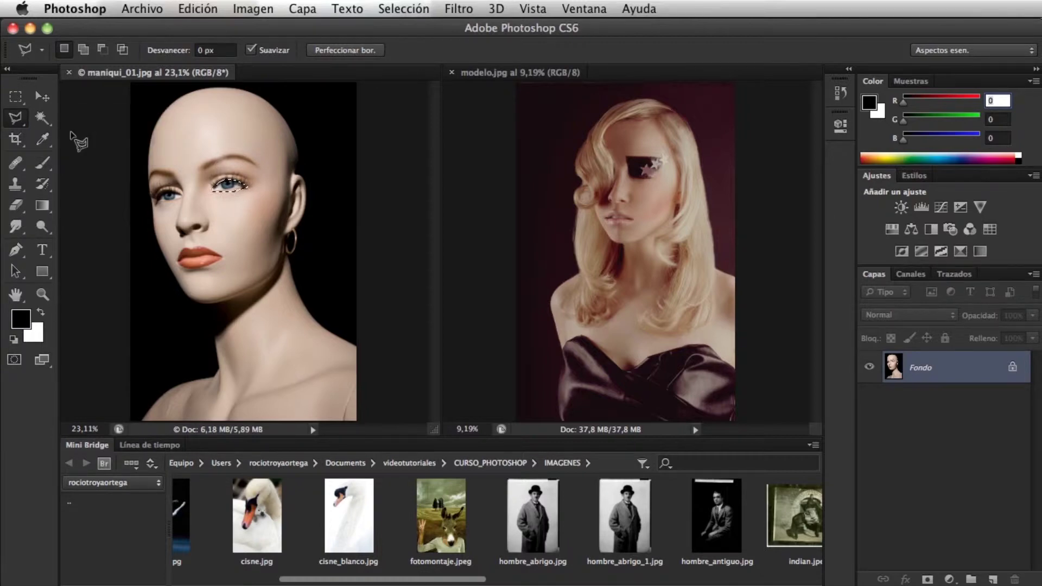
pyautogui.click(181, 197)
pyautogui.click(166, 191)
pyautogui.click(183, 207)
pyautogui.click(16, 121)
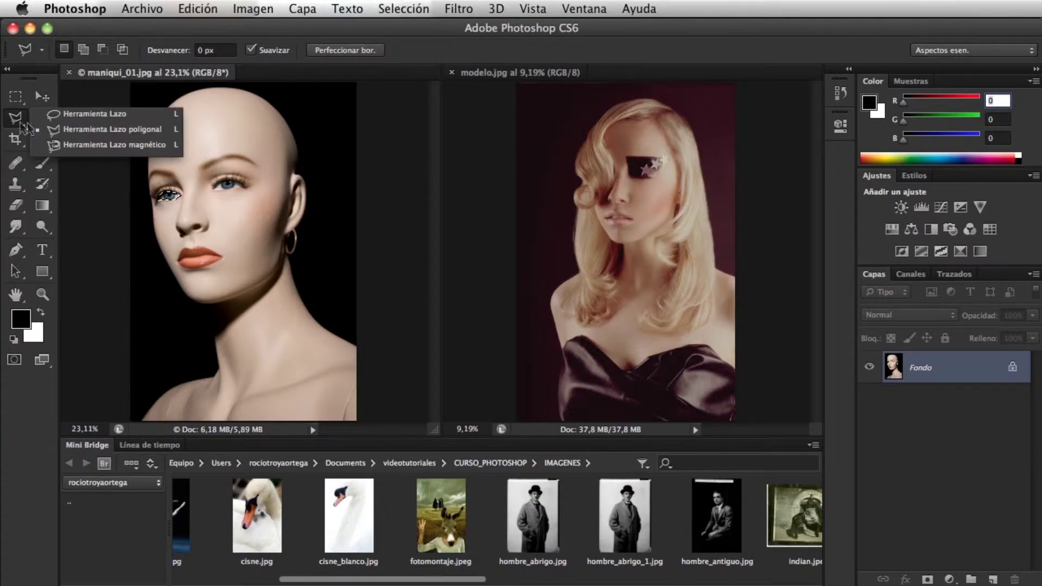
# Trace around the mannequin's lips with the Magnetic Lasso, closing at the lip corner
pyautogui.click(122, 146)
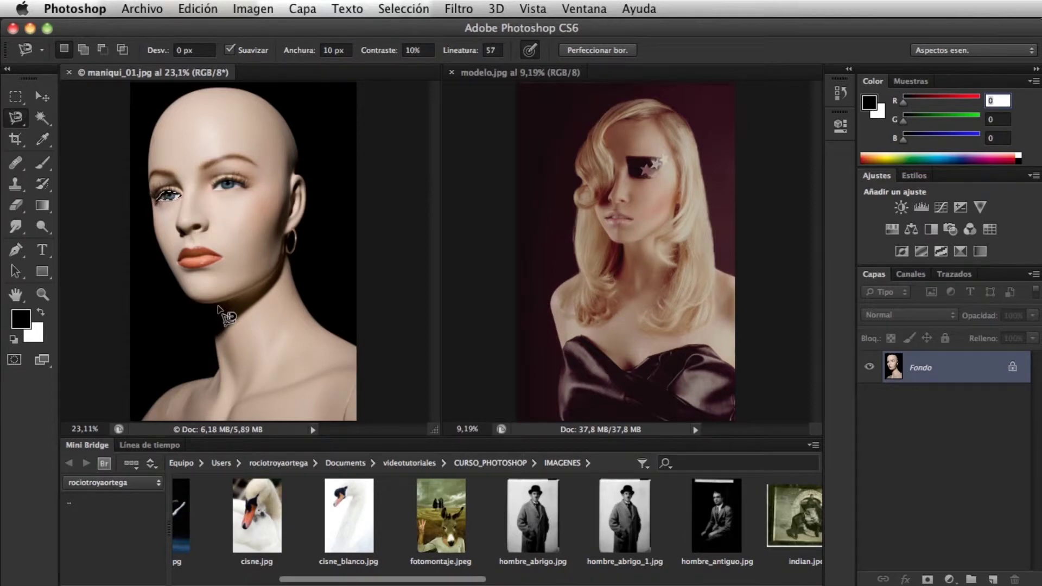
pyautogui.click(178, 265)
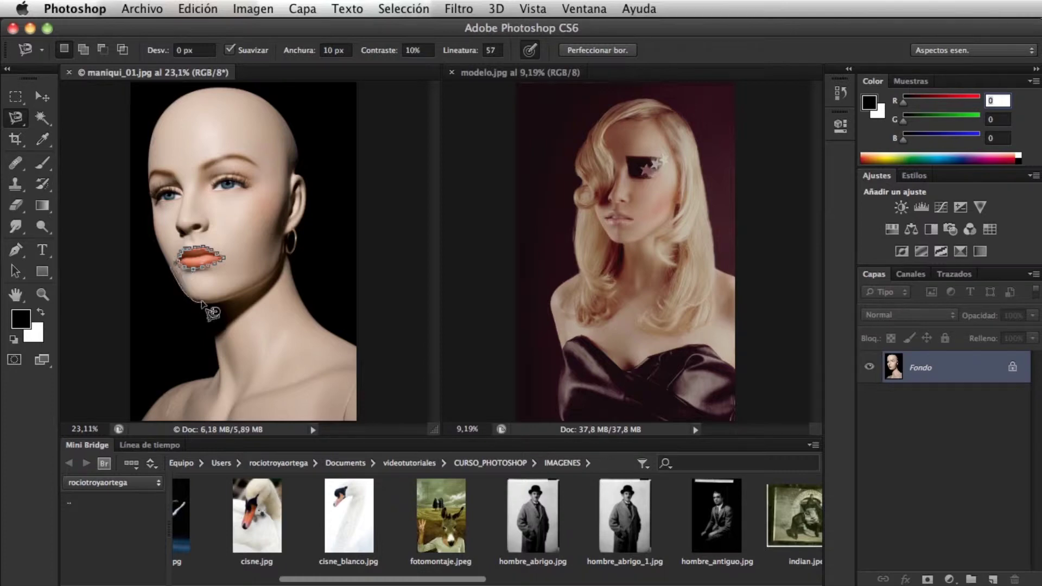
pyautogui.click(181, 263)
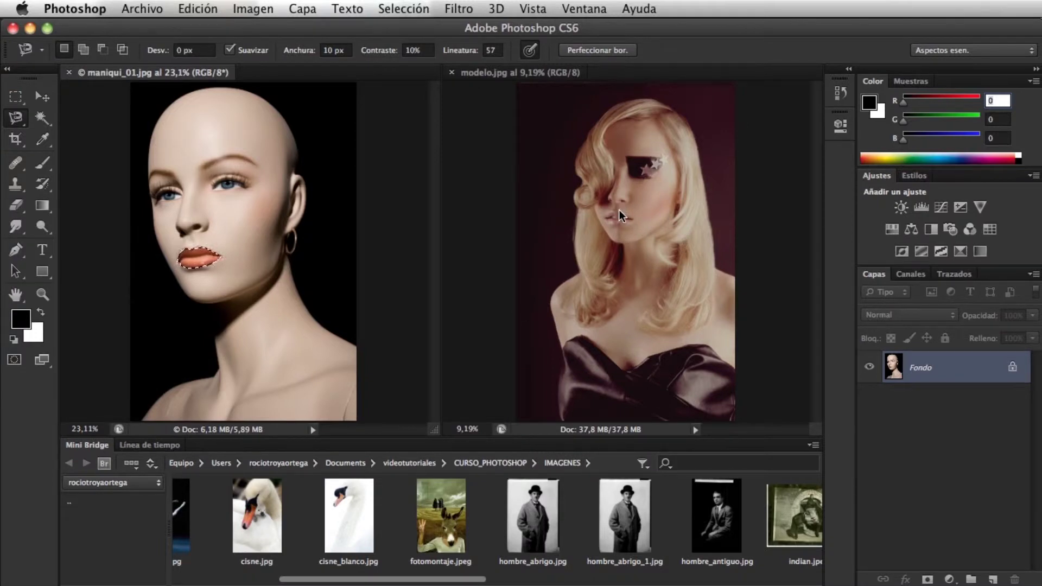
pyautogui.click(48, 125)
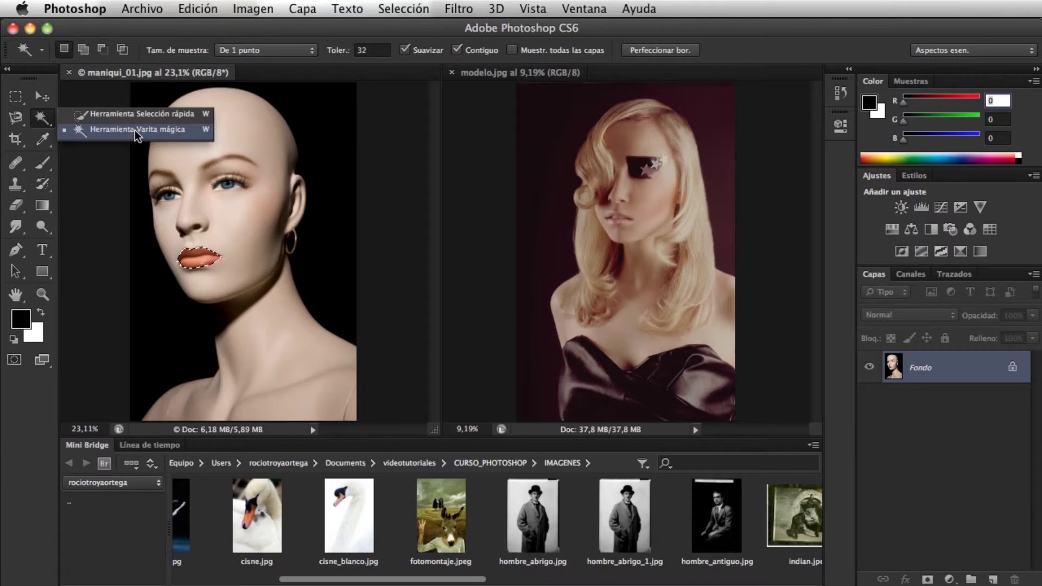
pyautogui.click(137, 114)
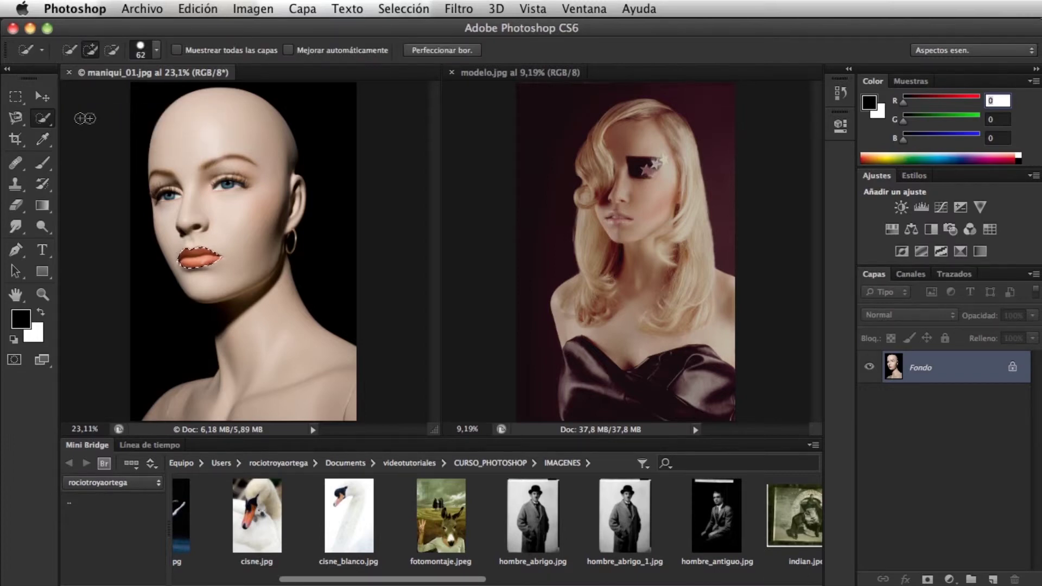
pyautogui.click(42, 122)
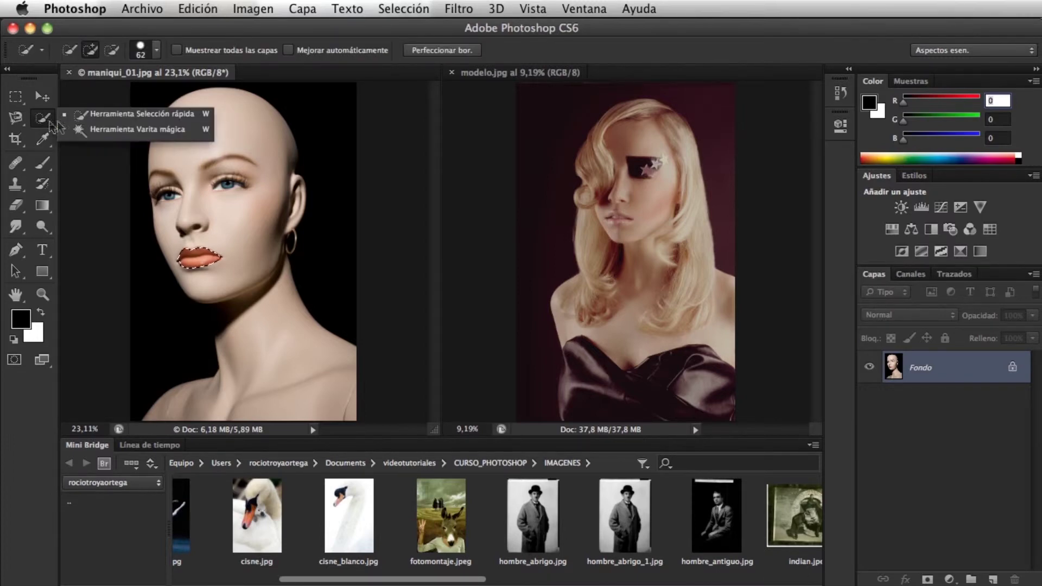
pyautogui.click(137, 129)
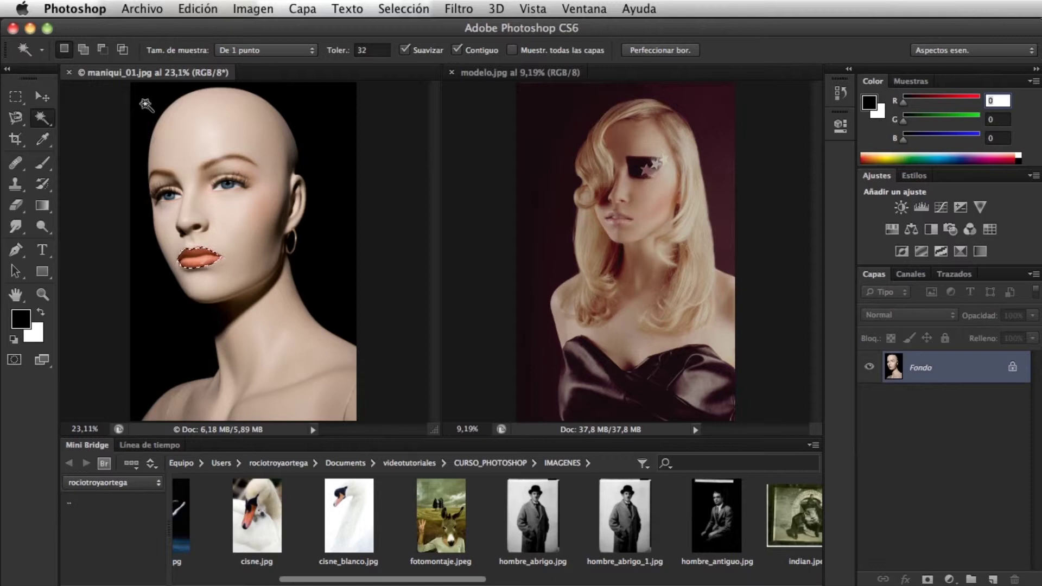
pyautogui.click(145, 105)
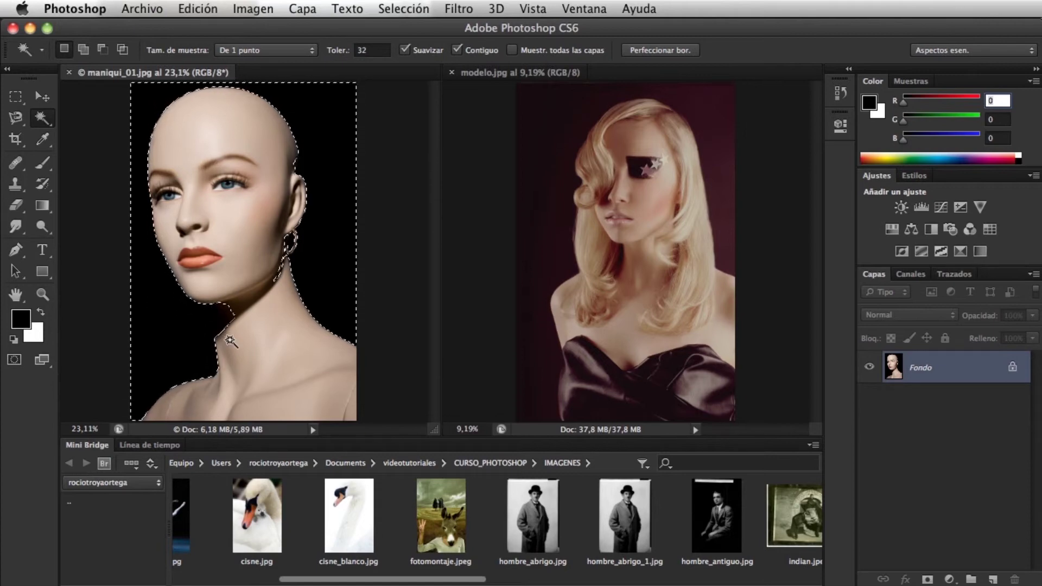
# Set Magic Wand tolerance to 5 and add missed background near the earring and neck
pyautogui.click(43, 123)
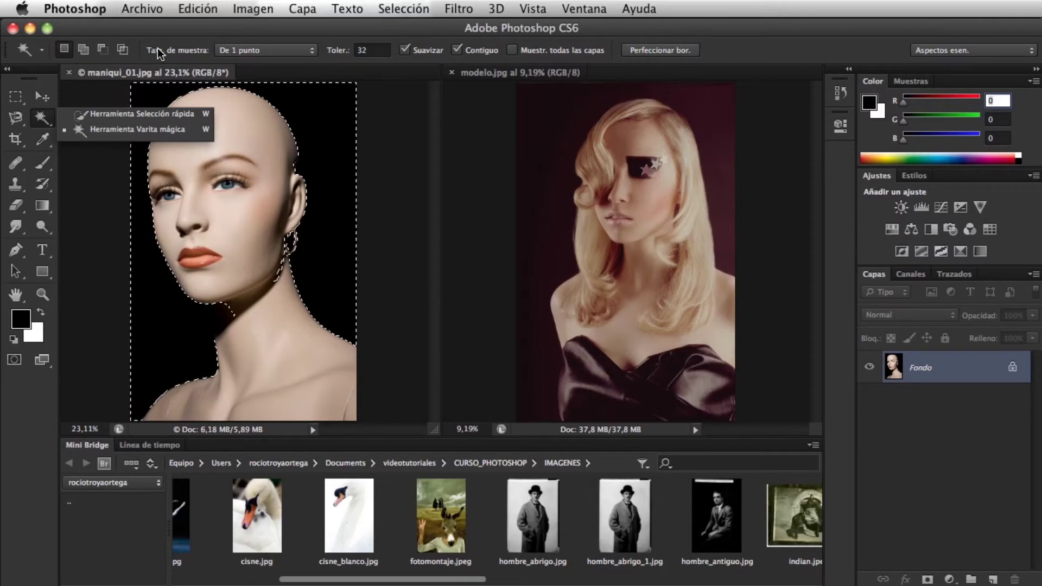
pyautogui.click(369, 50)
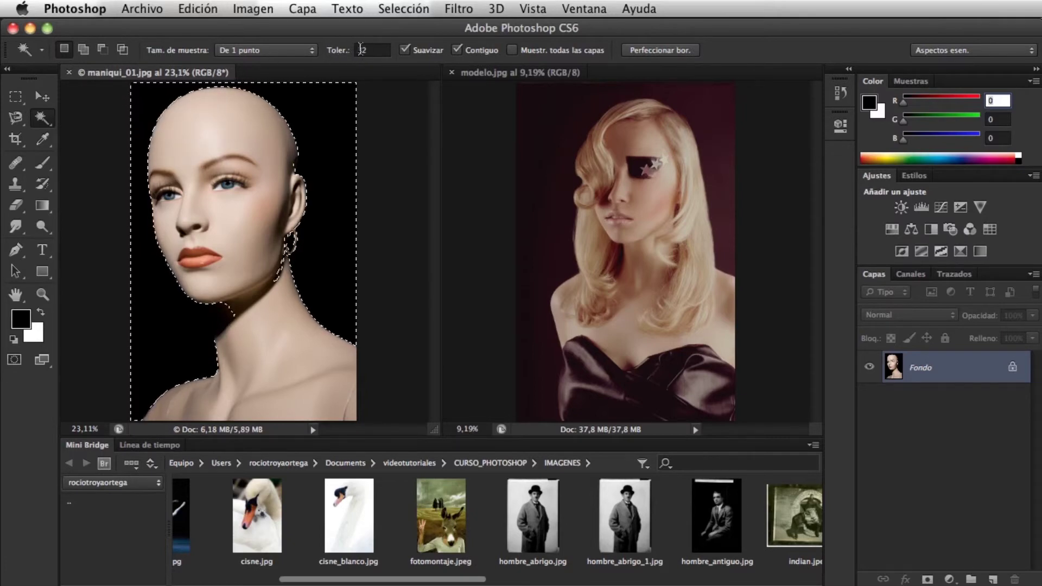
pyautogui.click(356, 52)
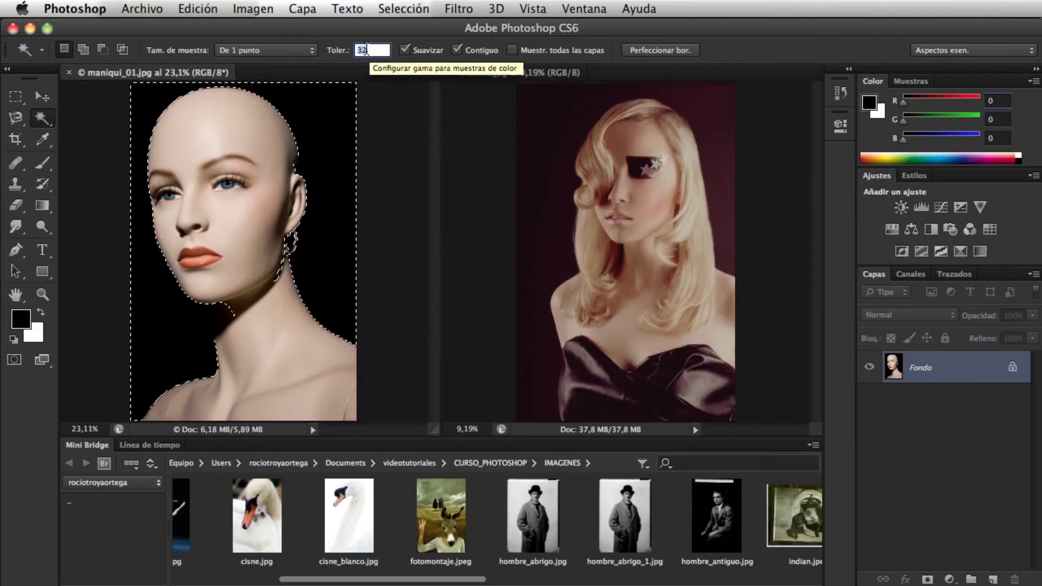
pyautogui.write('5')
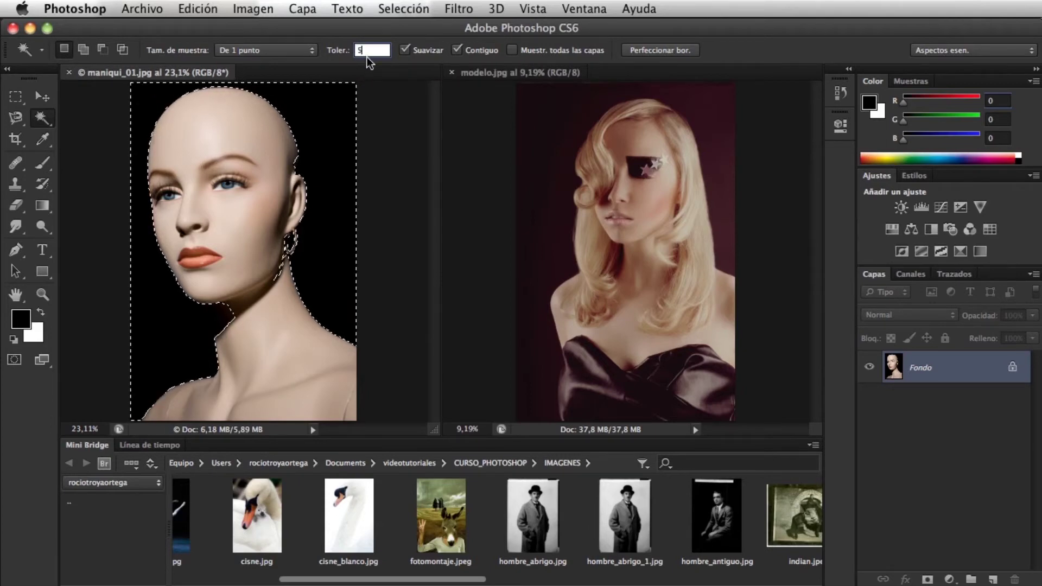
pyautogui.keyDown('shift'); pyautogui.click(309, 251); pyautogui.keyUp('shift')
pyautogui.keyDown('shift'); pyautogui.click(283, 266); pyautogui.keyUp('shift')
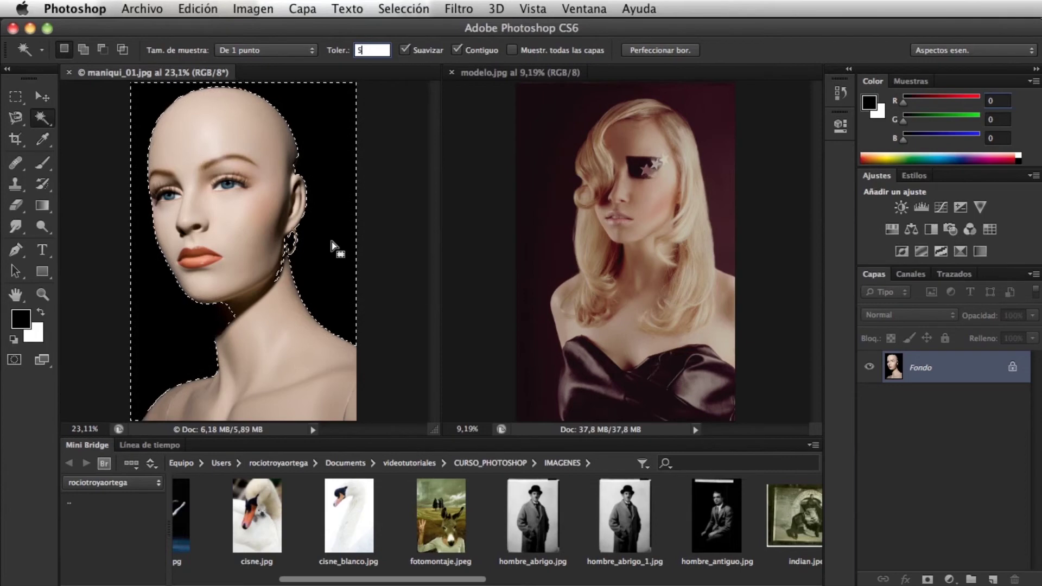
pyautogui.press('Return')
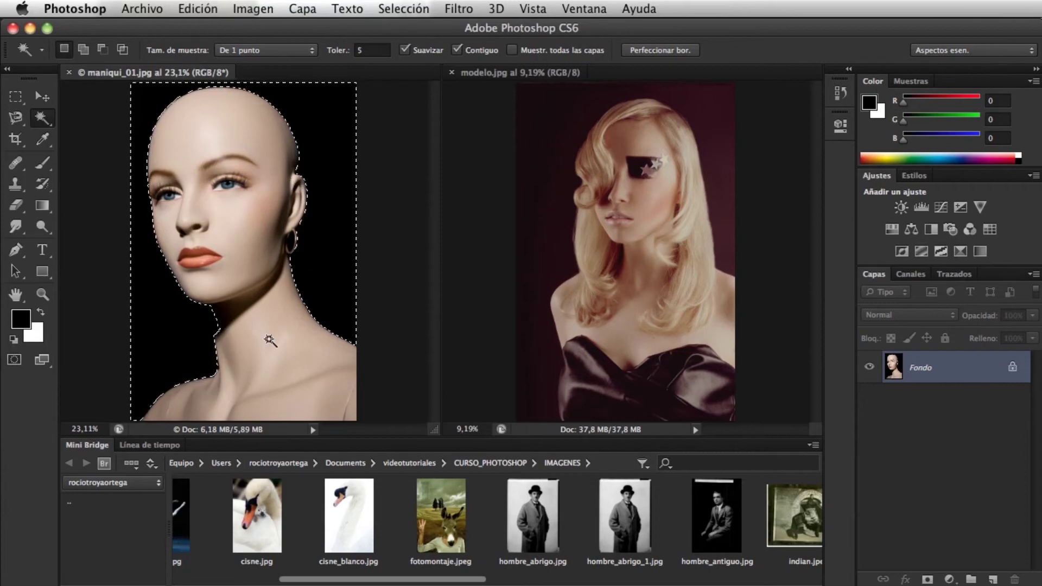
pyautogui.click(16, 123)
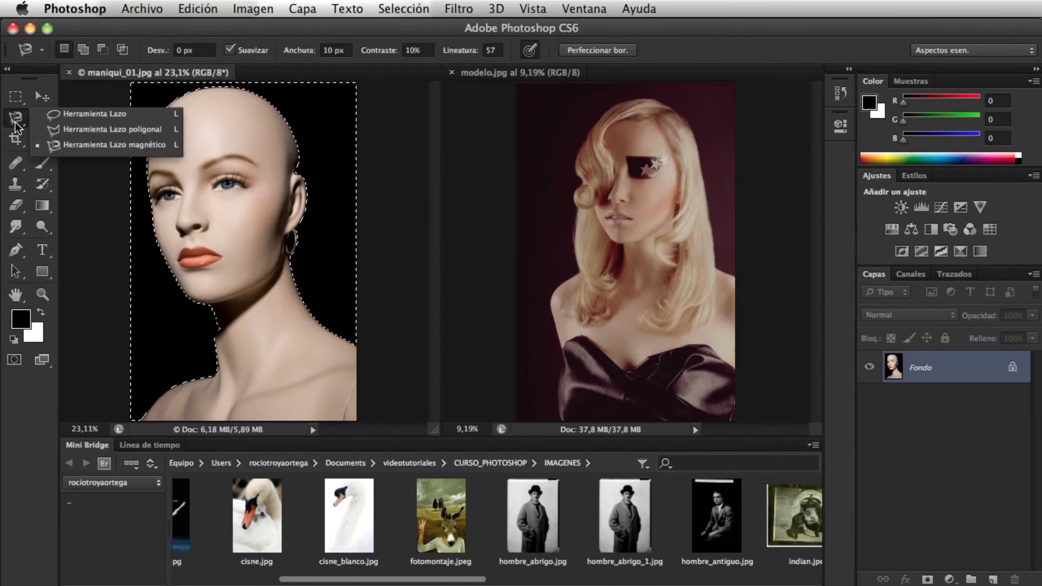
# Subtract a triangular area at the neck using the Polygonal Lasso in Subtract mode
pyautogui.click(85, 131)
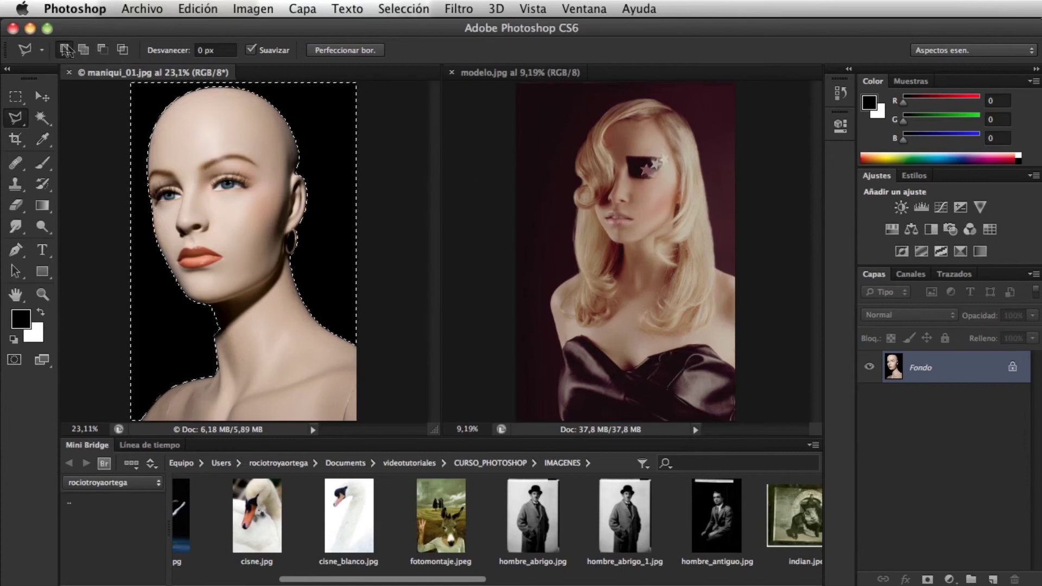
pyautogui.click(103, 49)
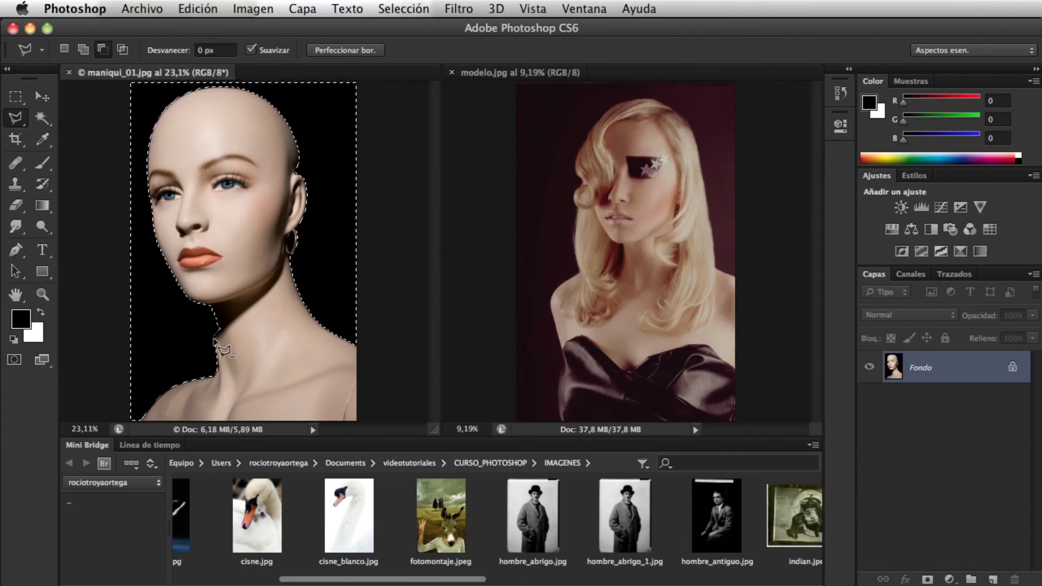
pyautogui.click(214, 338)
pyautogui.click(209, 302)
pyautogui.click(228, 328)
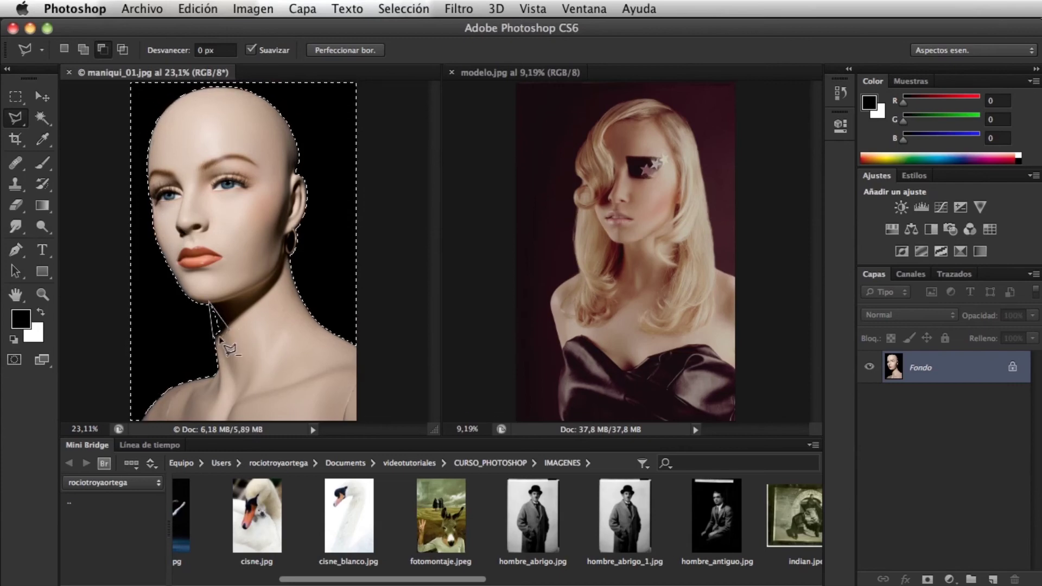
pyautogui.click(215, 338)
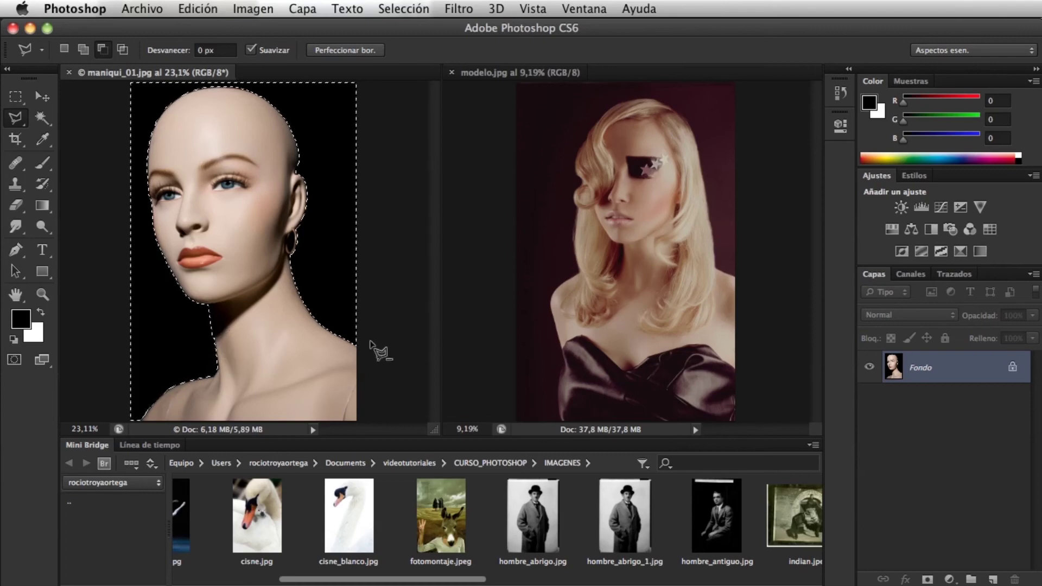